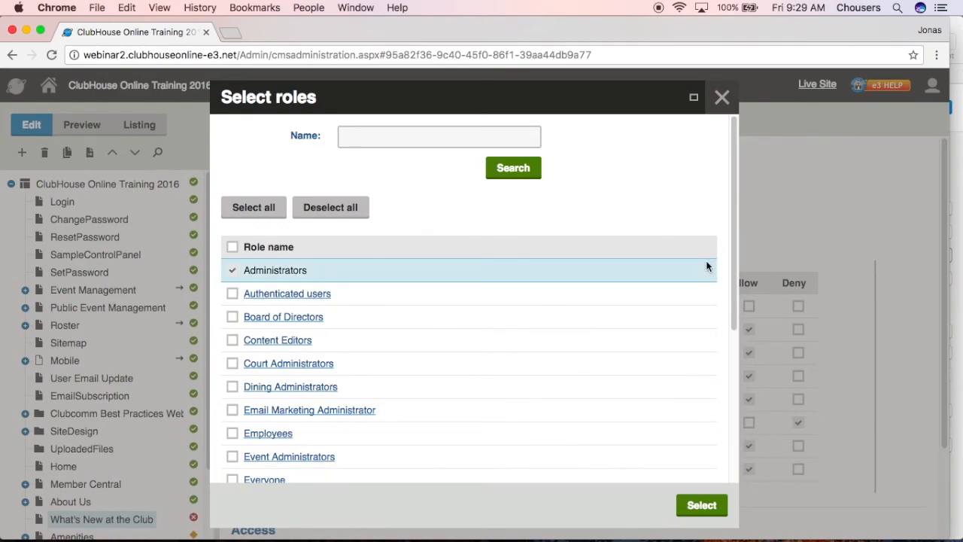
- Add the Everyone role to the permissions list of the What's New at the Club page
{"action": "scroll", "coordinate": [705, 261], "scroll_direction": "down", "scroll_amount": 3}
{"action": "scroll", "coordinate": [707, 269], "scroll_direction": "down", "scroll_amount": 4}
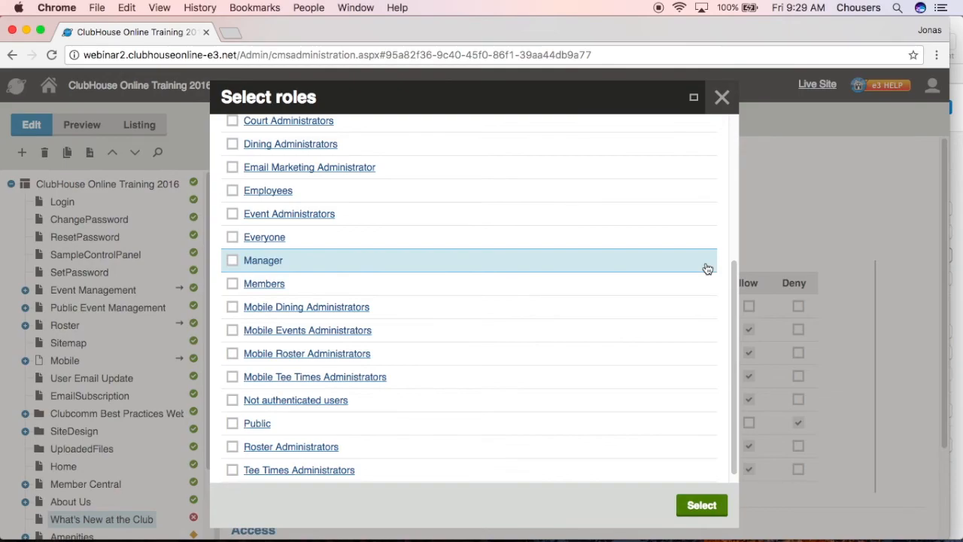
{"action": "left_click", "coordinate": [232, 238]}
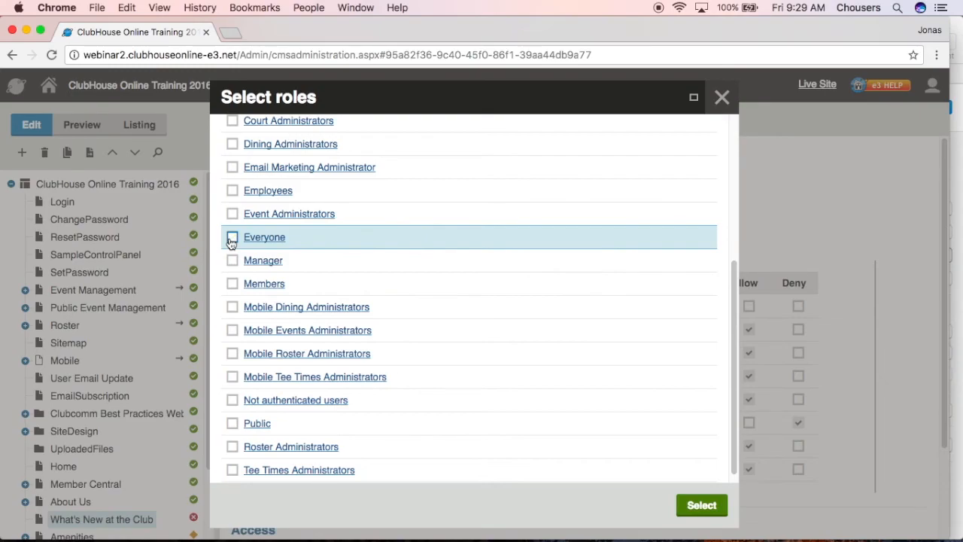
{"action": "left_click", "coordinate": [232, 239]}
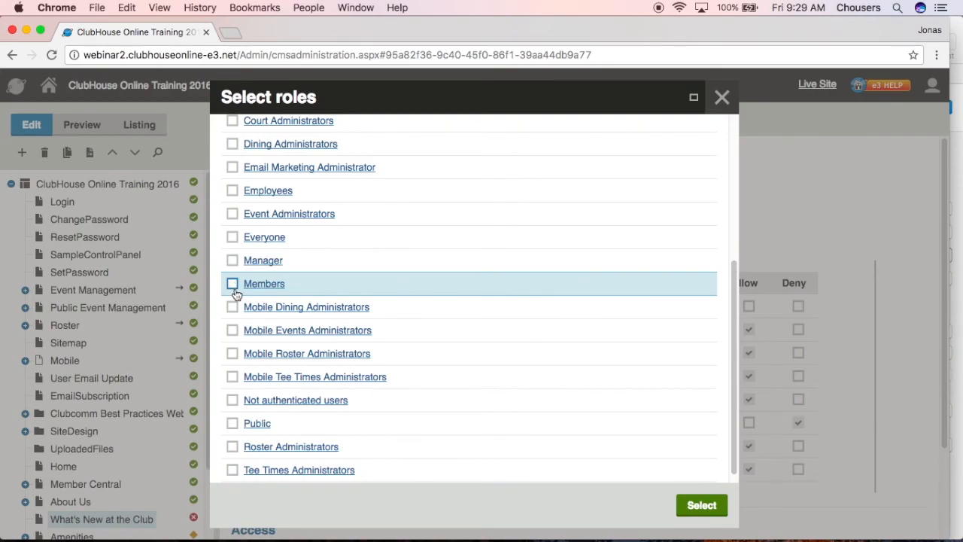
{"action": "left_click", "coordinate": [232, 400]}
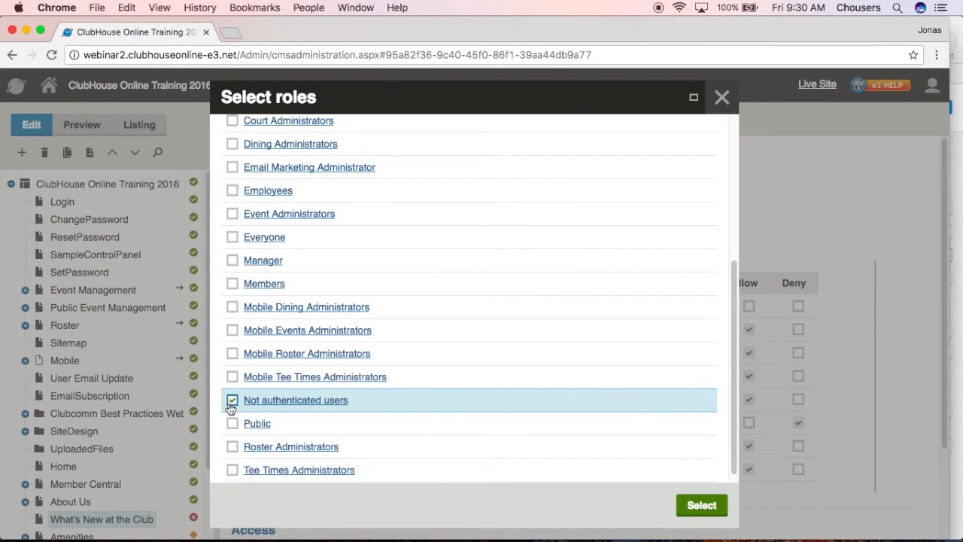
{"action": "left_click", "coordinate": [231, 402]}
{"action": "left_click", "coordinate": [232, 240]}
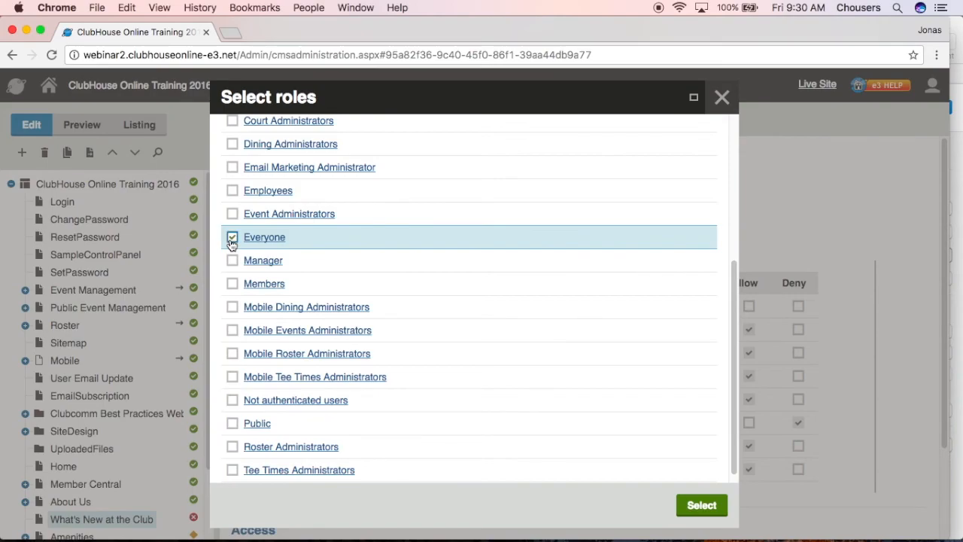
{"action": "left_click", "coordinate": [689, 507]}
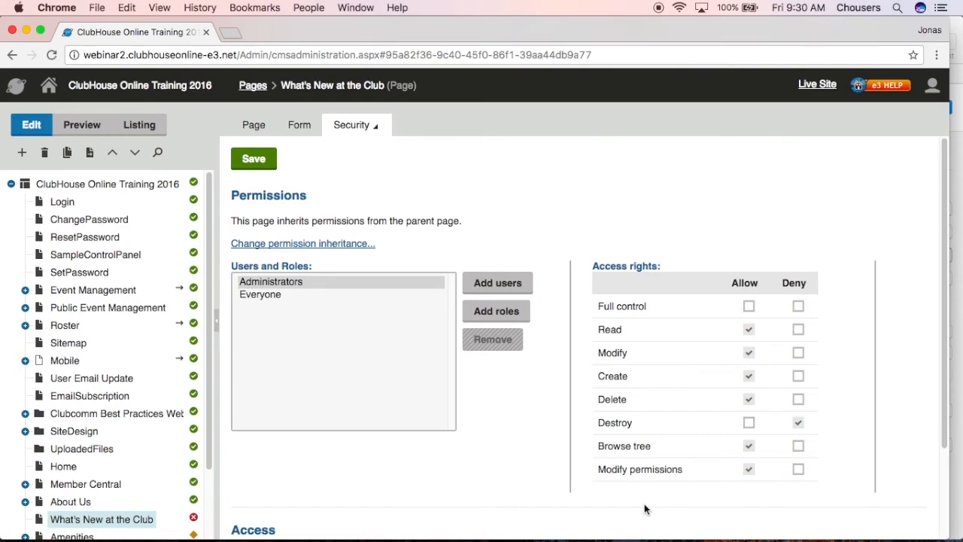
- Allow Read access for the Everyone role on the What's New at the Club page and save the permissions
{"action": "left_click", "coordinate": [267, 294]}
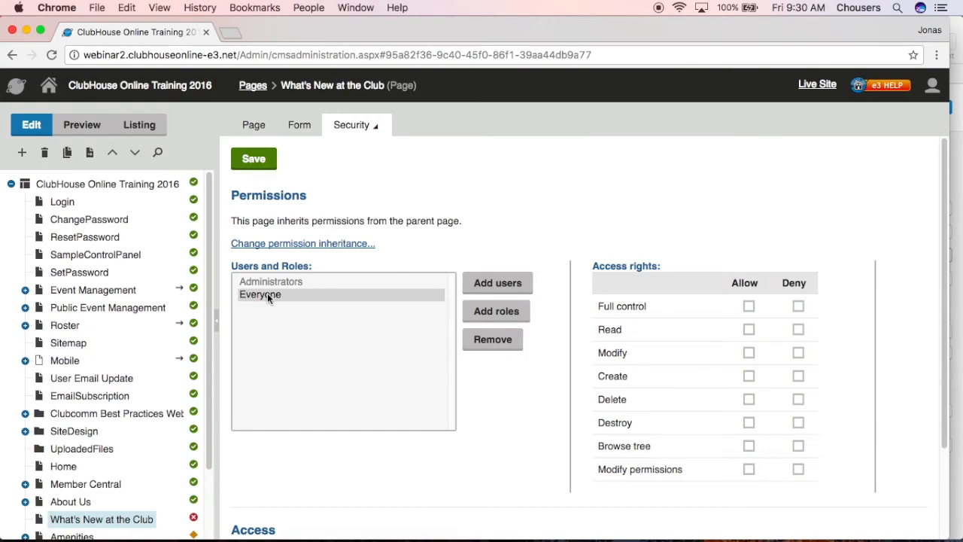
{"action": "left_click", "coordinate": [749, 331]}
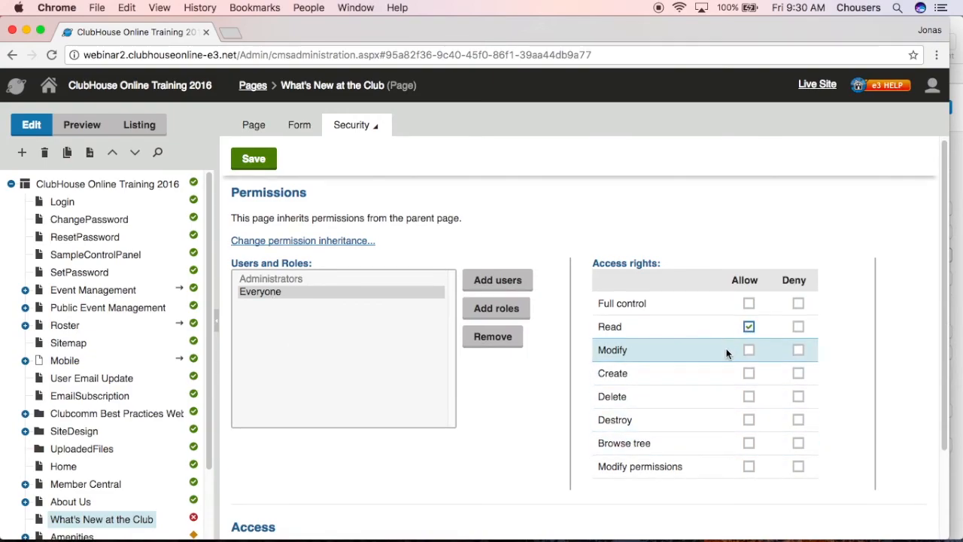
{"action": "scroll", "coordinate": [719, 353], "scroll_direction": "down", "scroll_amount": 3}
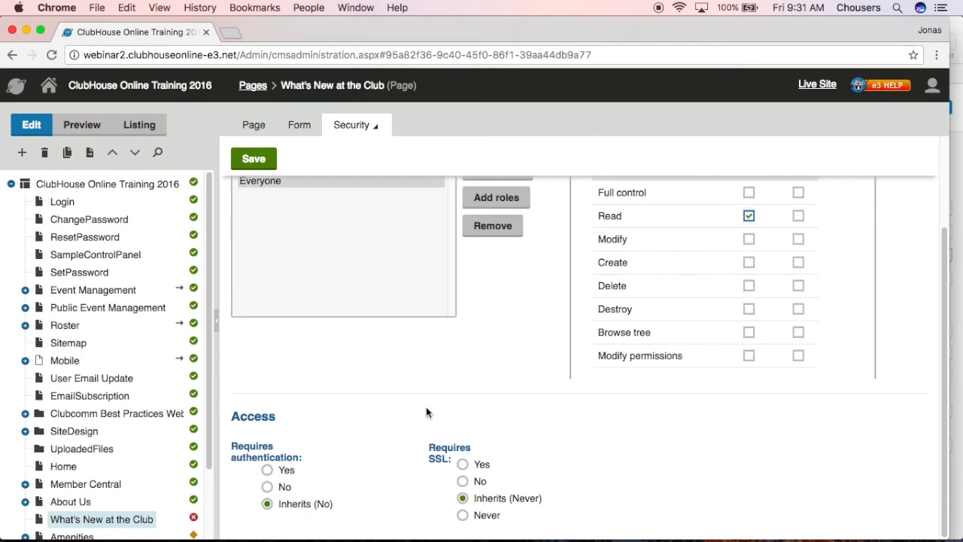
{"action": "left_click", "coordinate": [270, 160]}
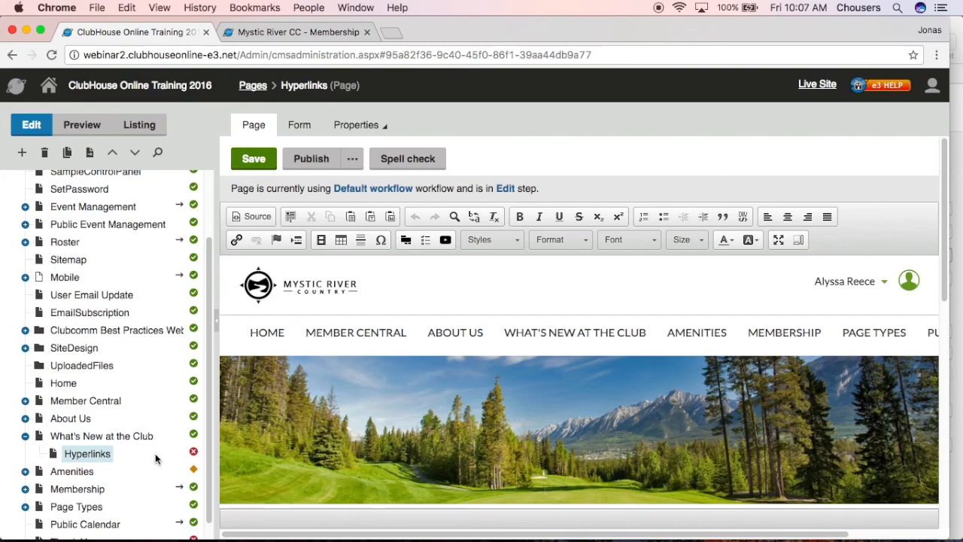
- In the Hyperlinks page's security properties, break the permission inheritance and copy the parent permissions
{"action": "left_click", "coordinate": [369, 128]}
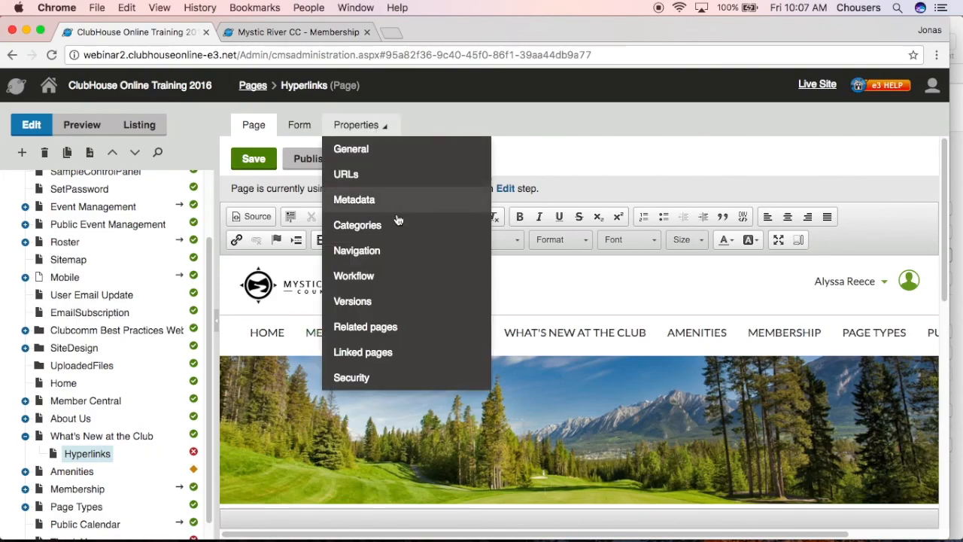
{"action": "left_click", "coordinate": [380, 373]}
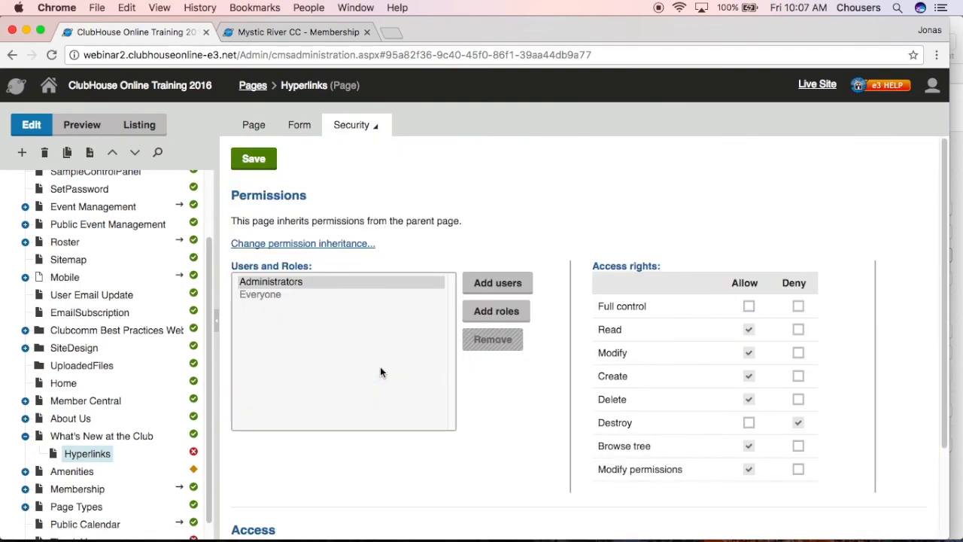
{"action": "left_click", "coordinate": [260, 295]}
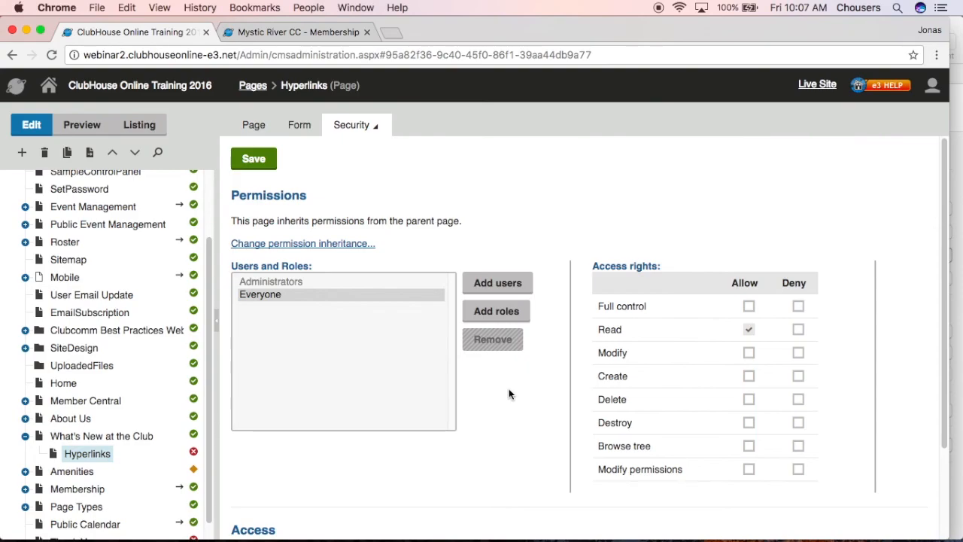
{"action": "left_click_drag", "start_coordinate": [469, 223], "coordinate": [231, 220]}
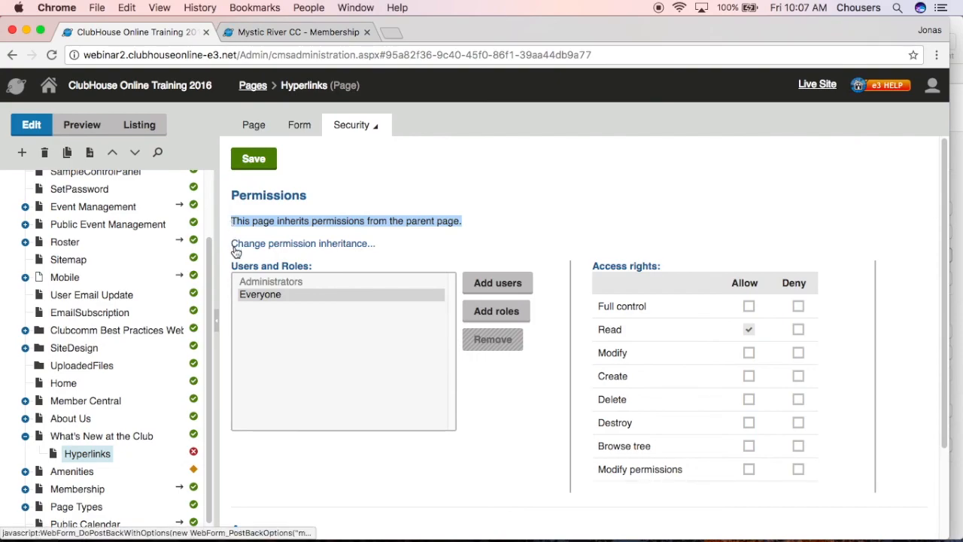
{"action": "left_click", "coordinate": [234, 247]}
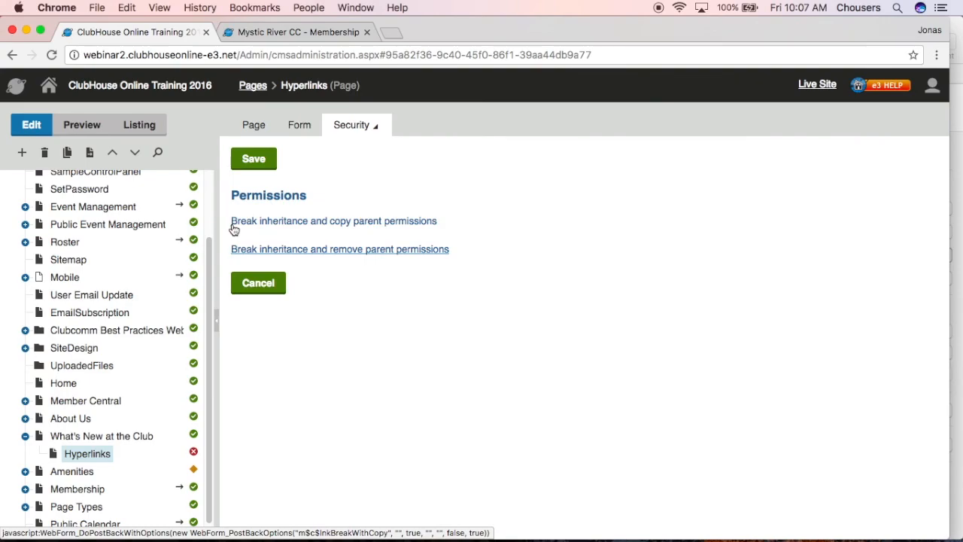
{"action": "left_click", "coordinate": [234, 226]}
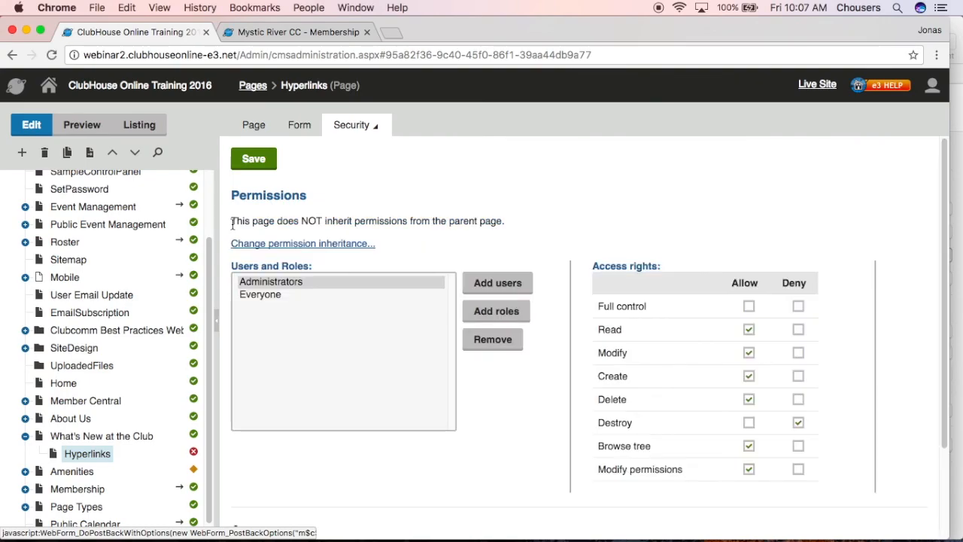
- Remove the Everyone role from the Hyperlinks page's permissions and confirm the removal
{"action": "left_click", "coordinate": [255, 293]}
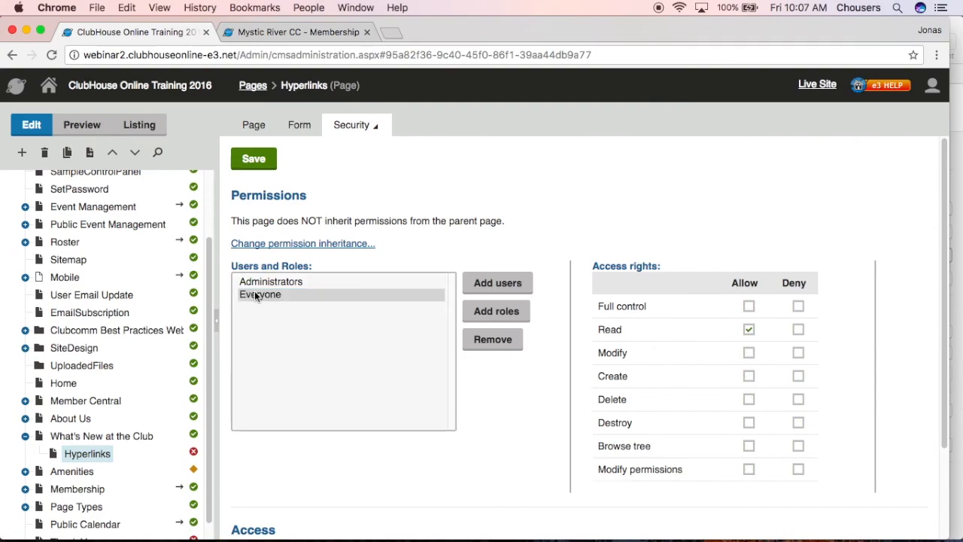
{"action": "left_click", "coordinate": [495, 347]}
{"action": "left_click", "coordinate": [611, 138]}
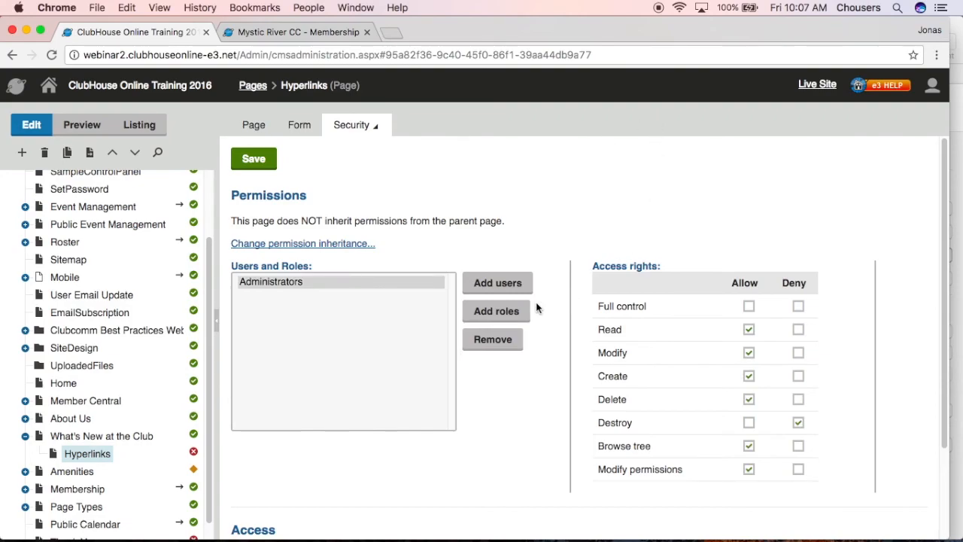
- Add the Members role to the Hyperlinks page's permissions, listing 25 roles per page to find it
{"action": "left_click", "coordinate": [516, 315]}
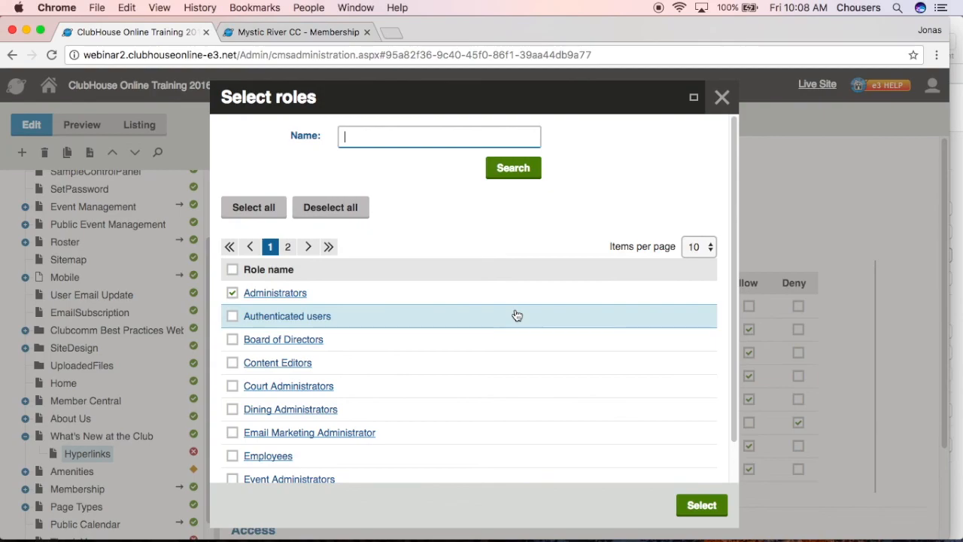
{"action": "left_click", "coordinate": [695, 248]}
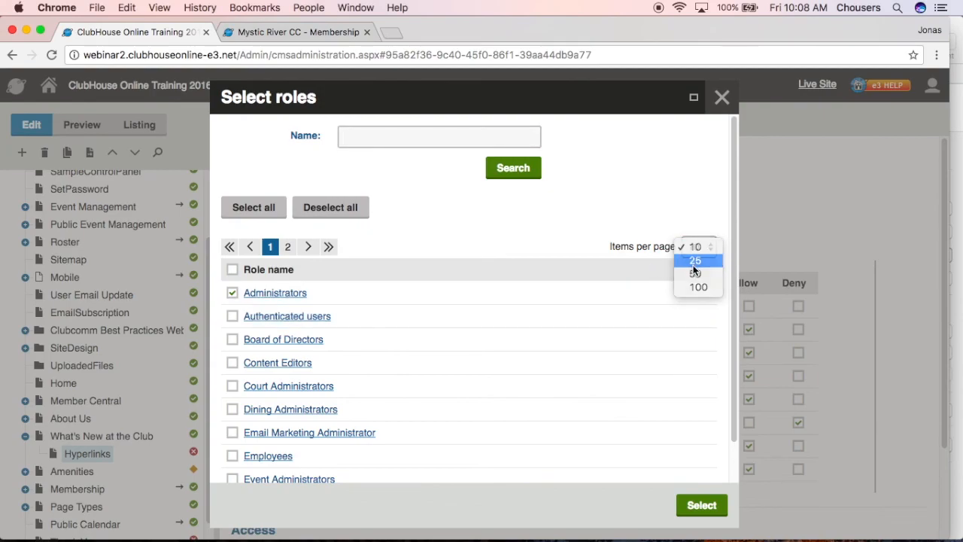
{"action": "left_click", "coordinate": [693, 260]}
{"action": "scroll", "coordinate": [686, 269], "scroll_direction": "down", "scroll_amount": 6}
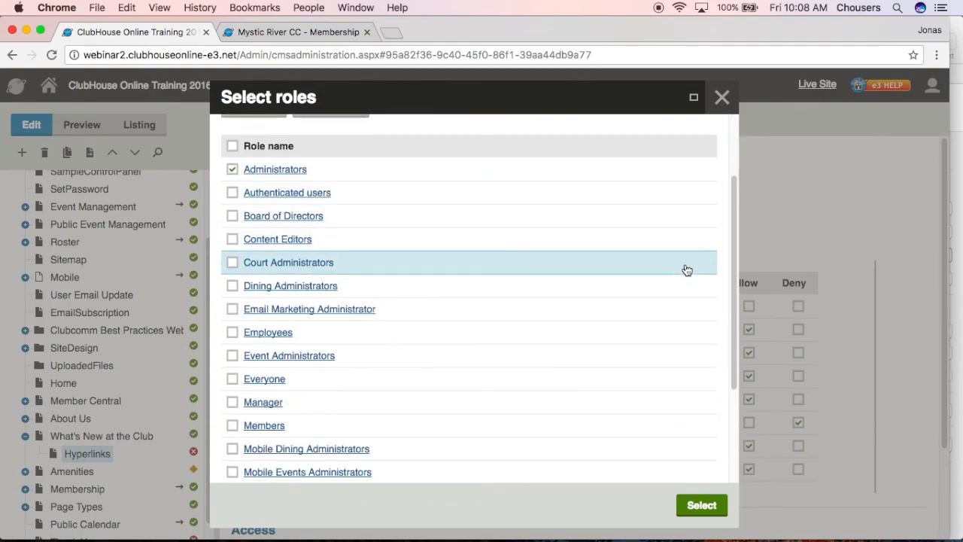
{"action": "left_click", "coordinate": [230, 300]}
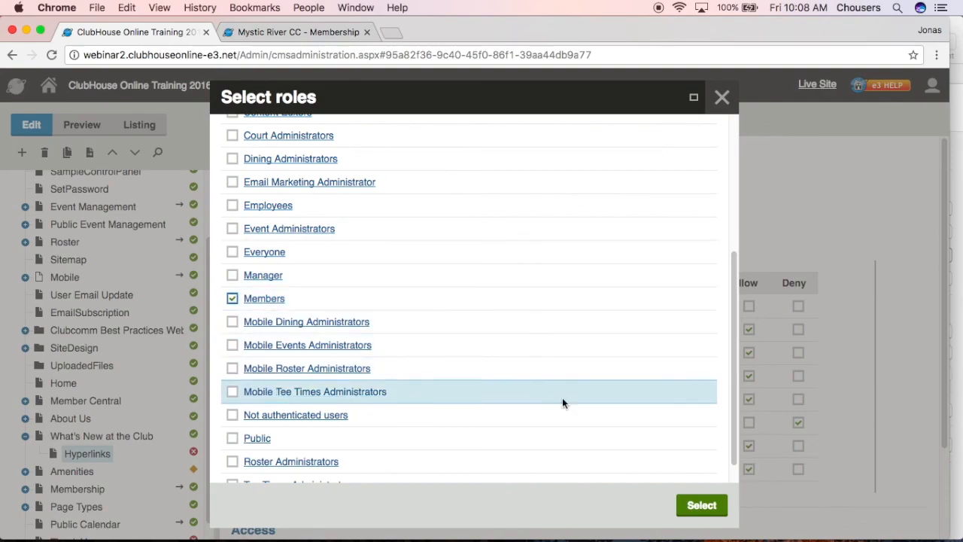
{"action": "left_click", "coordinate": [720, 506]}
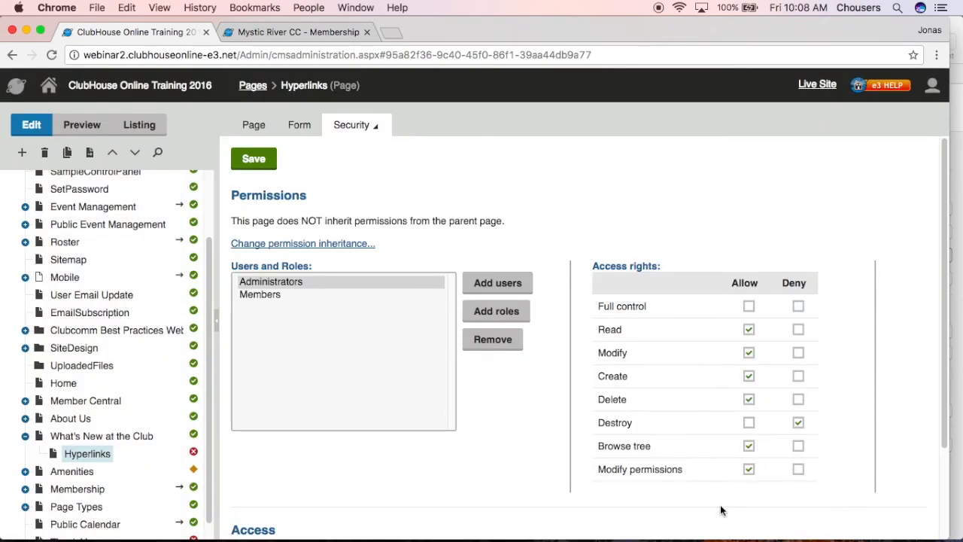
- Allow Read access for the Members role and set the Hyperlinks page's Requires authentication option to Yes
{"action": "left_click", "coordinate": [253, 294]}
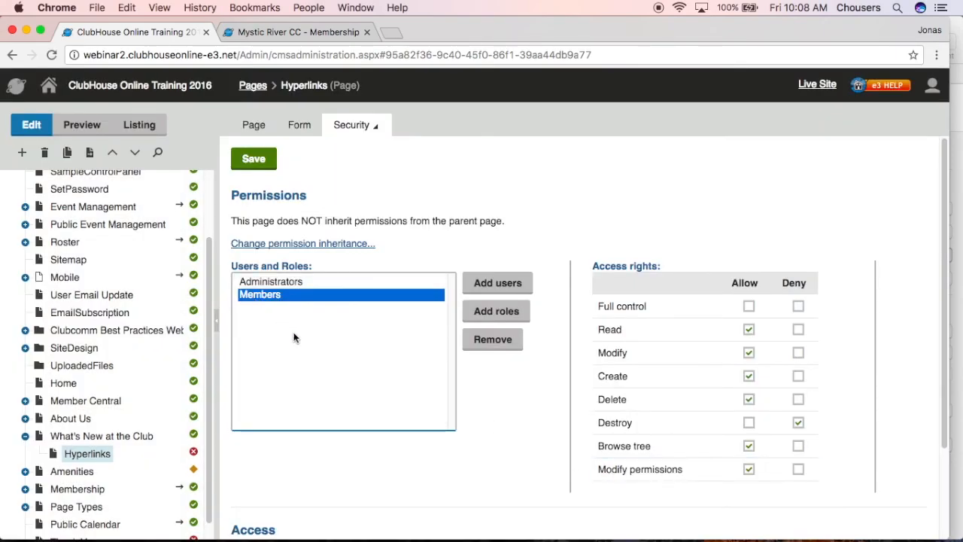
{"action": "left_click", "coordinate": [749, 334]}
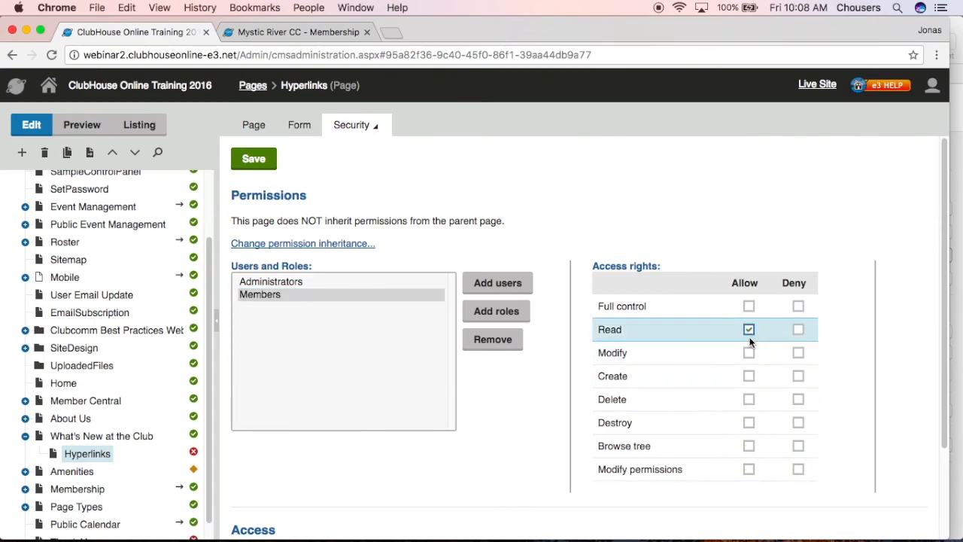
{"action": "scroll", "coordinate": [519, 402], "scroll_direction": "down", "scroll_amount": 3}
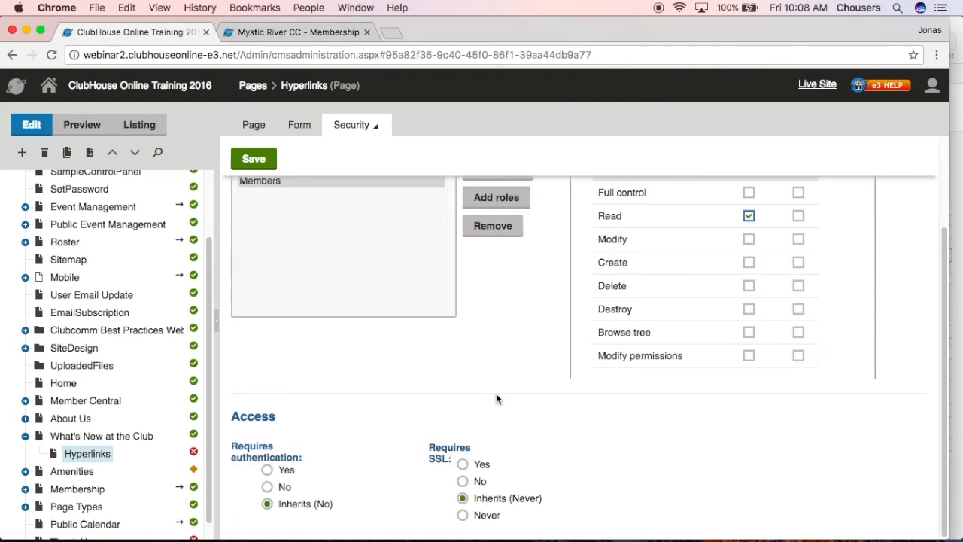
{"action": "left_click", "coordinate": [267, 469]}
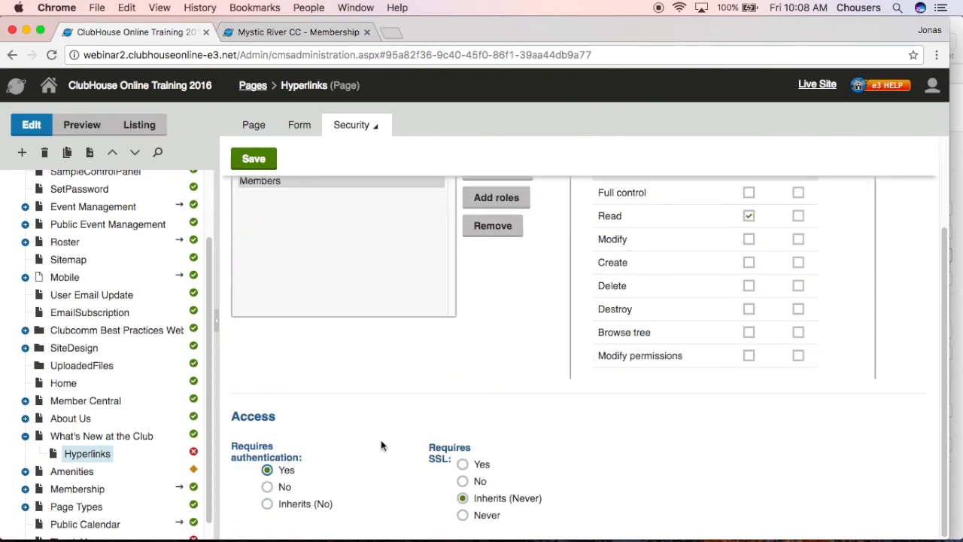